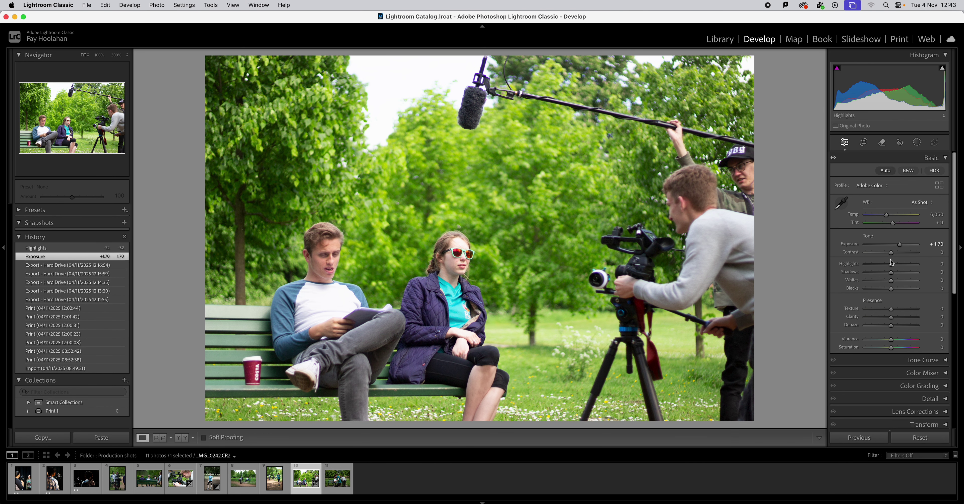
# Set the whole photo's Exposure to +1.40 and Shadows to +18.
pyautogui.moveTo(900, 245)
pyautogui.mouseDown()
pyautogui.moveTo(876, 245)
pyautogui.moveTo(900, 247)
pyautogui.mouseUp()
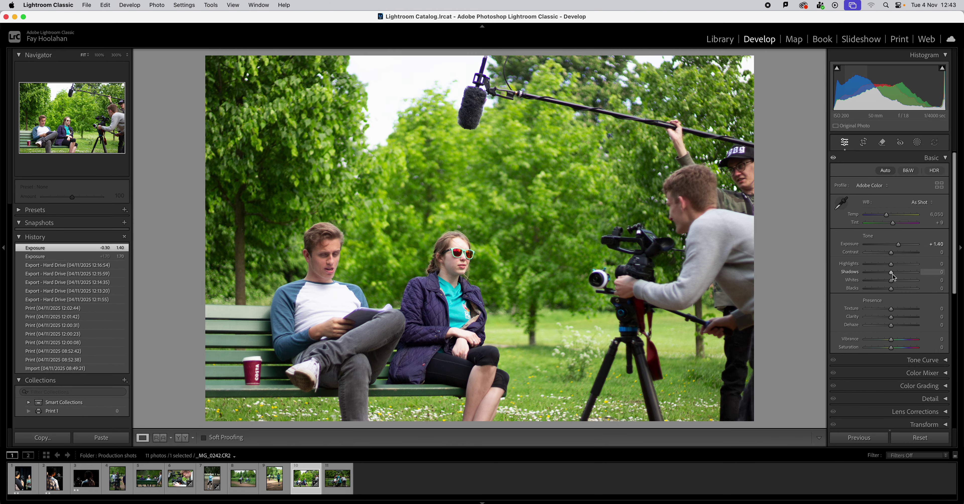
pyautogui.moveTo(891, 272)
pyautogui.mouseDown()
pyautogui.moveTo(873, 276)
pyautogui.moveTo(896, 272)
pyautogui.mouseUp()
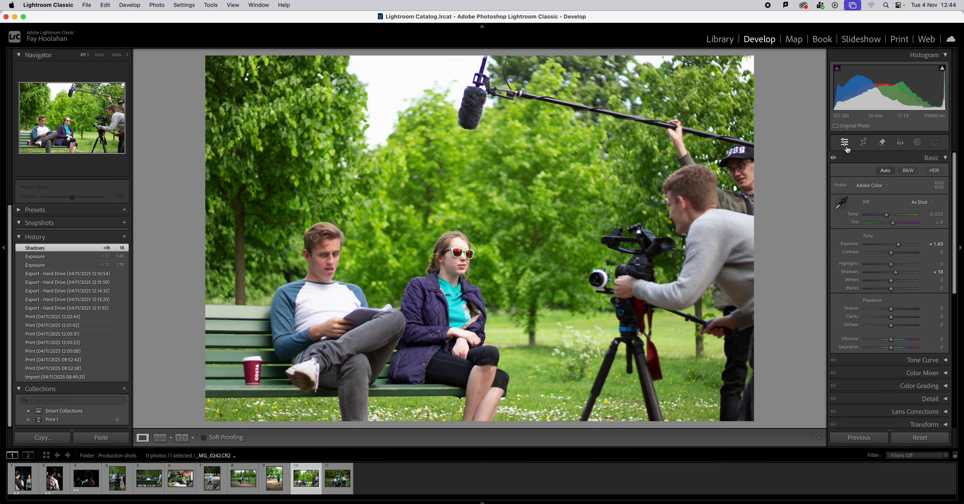
# Create an Entire Person mask for Person 1, the man reading on the bench.
pyautogui.click(917, 143)
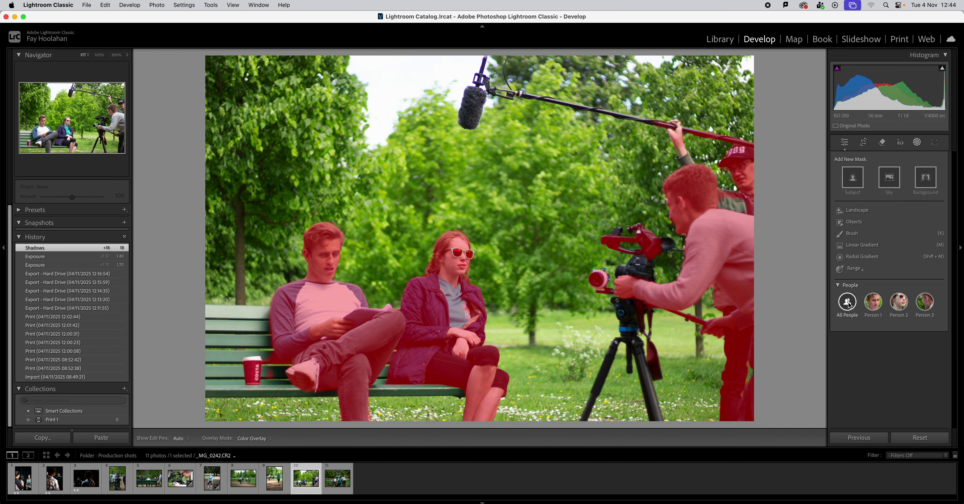
pyautogui.click(873, 302)
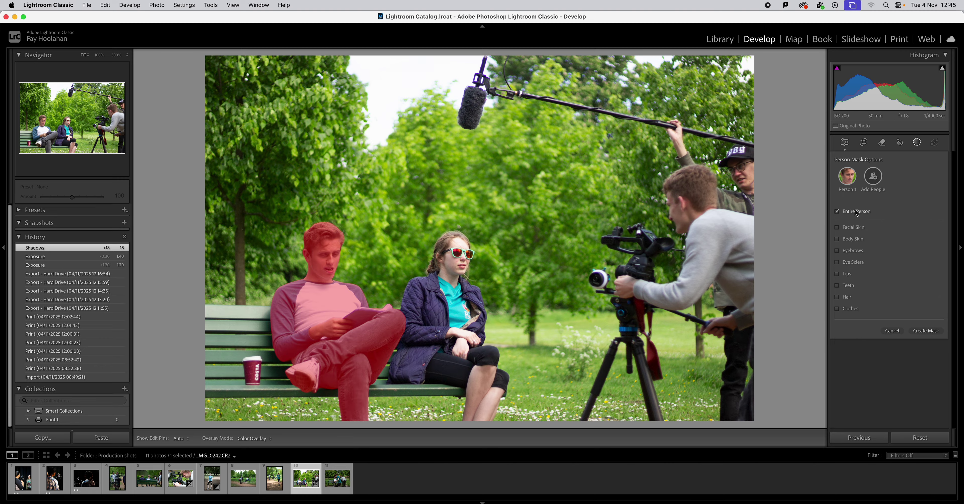
pyautogui.click(926, 331)
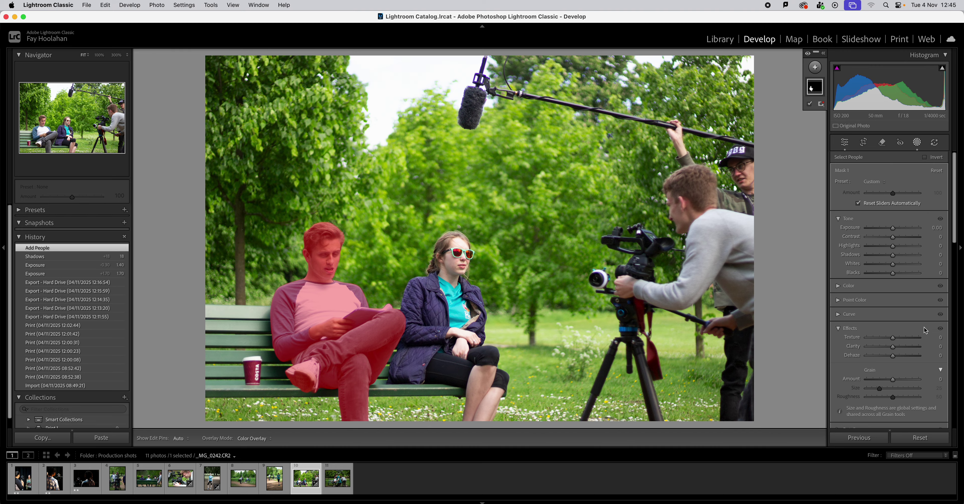
pyautogui.click(919, 145)
pyautogui.click(919, 145)
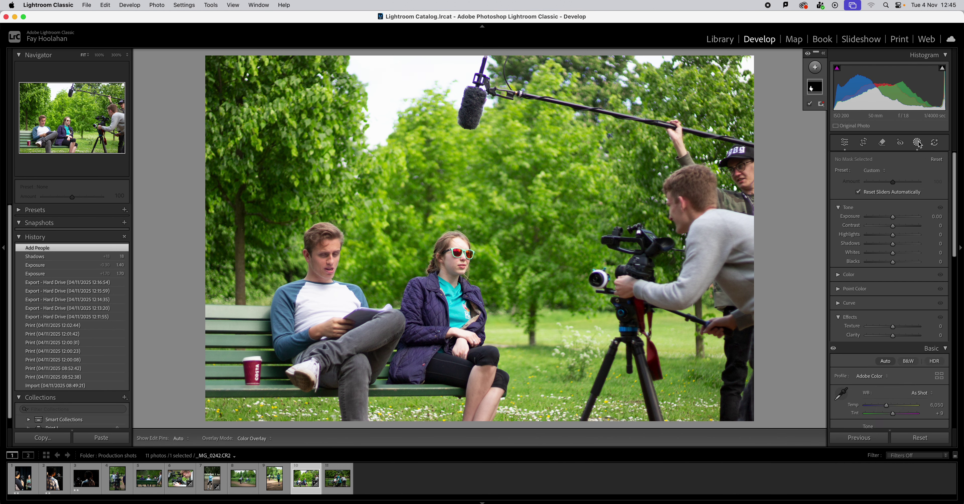
# Add a separate Entire Person mask for Person 2, the woman in sunglasses on the bench.
pyautogui.click(816, 66)
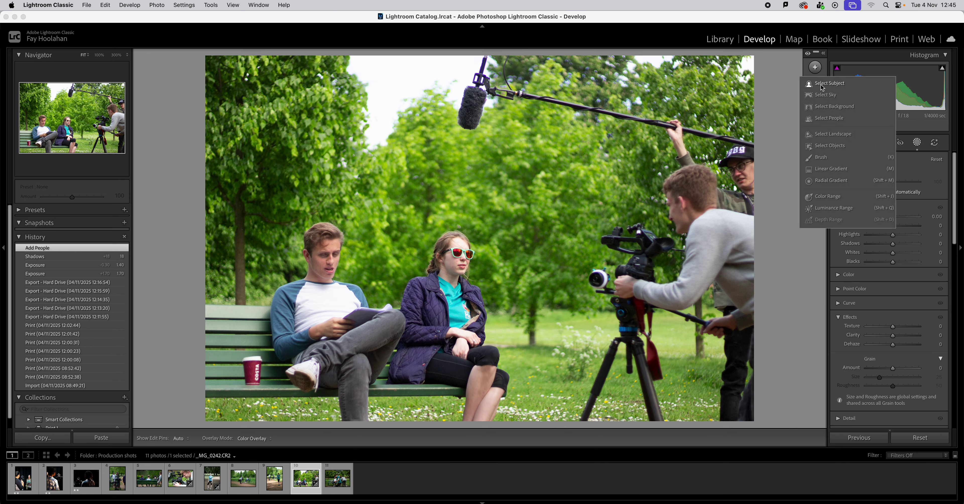
pyautogui.click(826, 124)
pyautogui.click(877, 195)
pyautogui.click(899, 180)
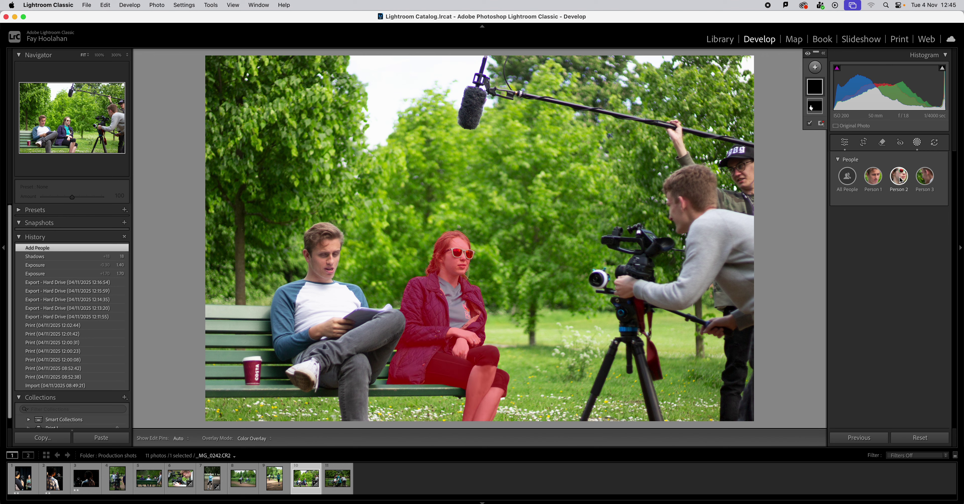
pyautogui.click(899, 178)
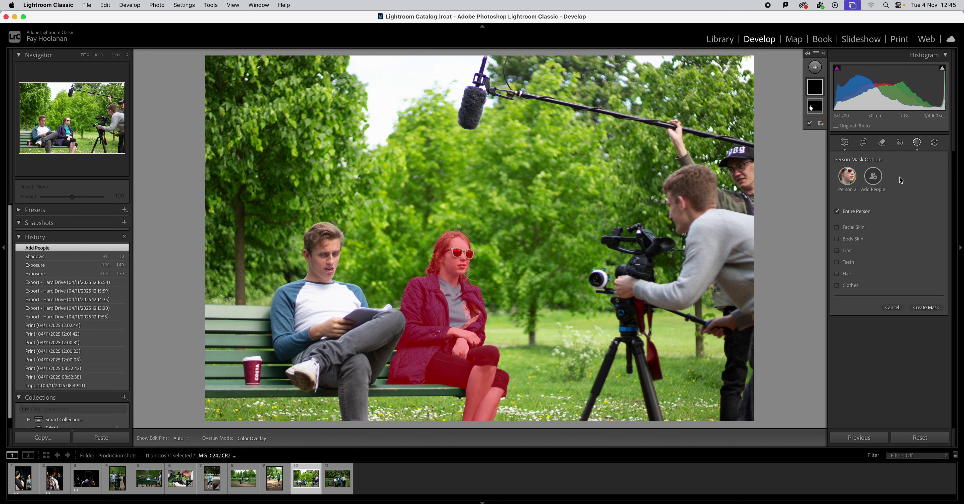
pyautogui.click(920, 307)
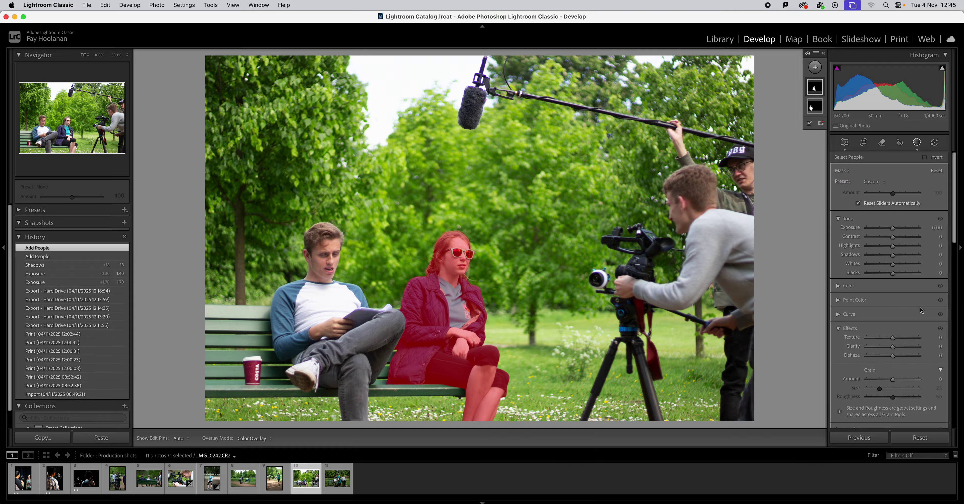
# Add a separate Entire Person mask for Person 3, the camera operator.
pyautogui.click(815, 66)
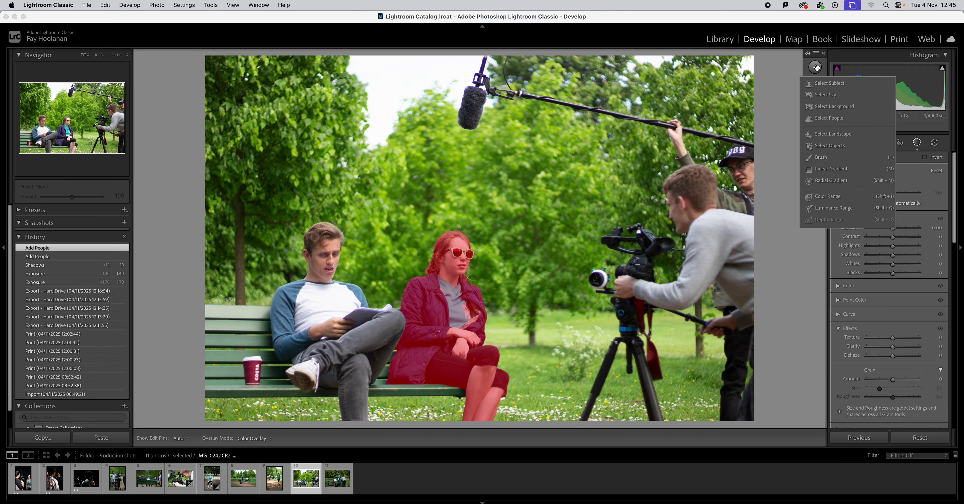
pyautogui.click(832, 119)
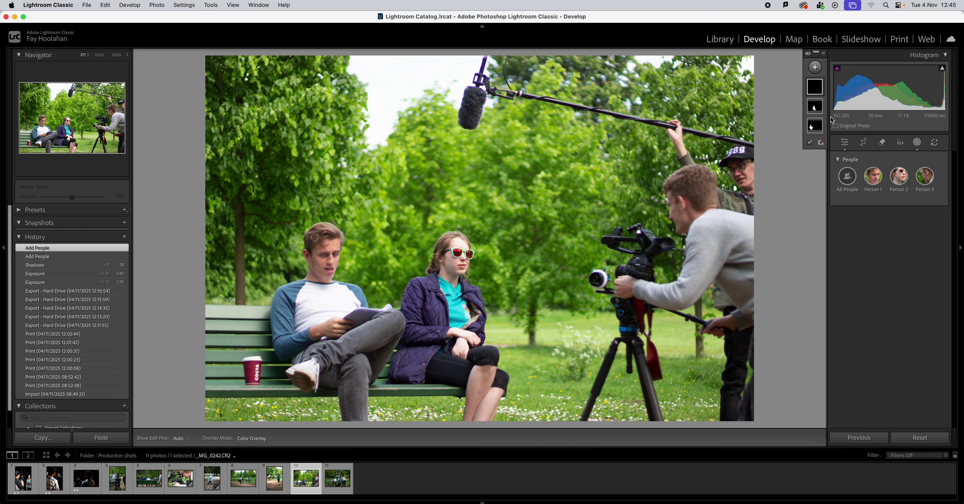
pyautogui.click(925, 176)
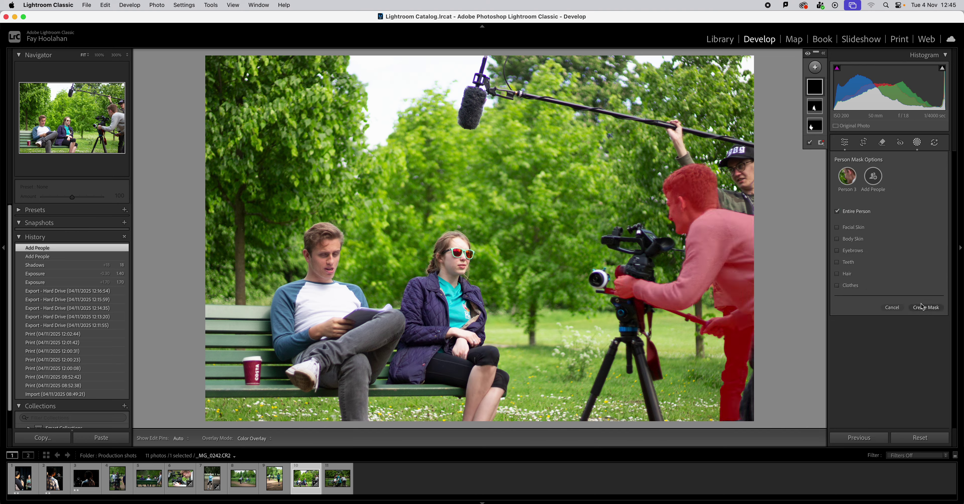
pyautogui.click(921, 308)
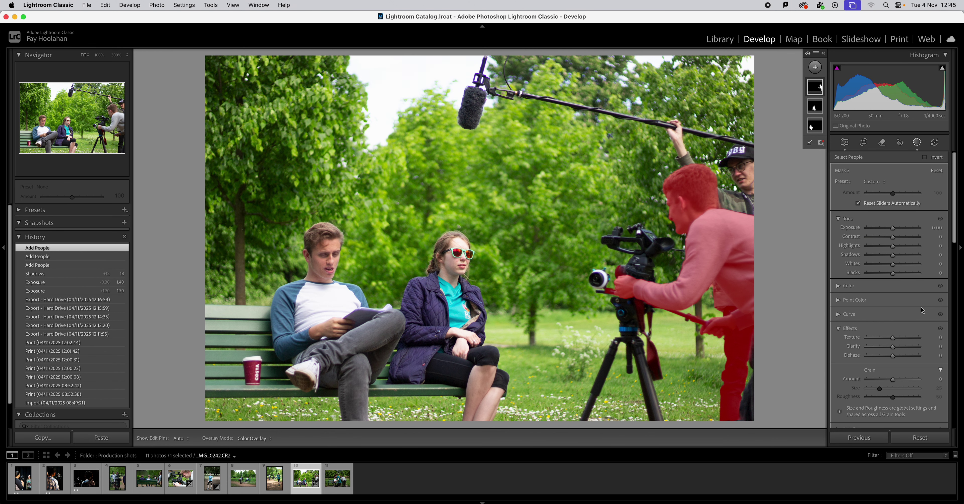
# In the mask of the man on the bench, set Exposure to 0.22, Highlights to 56, Shadows to -43 and Whites to 29.
pyautogui.moveTo(822, 102)
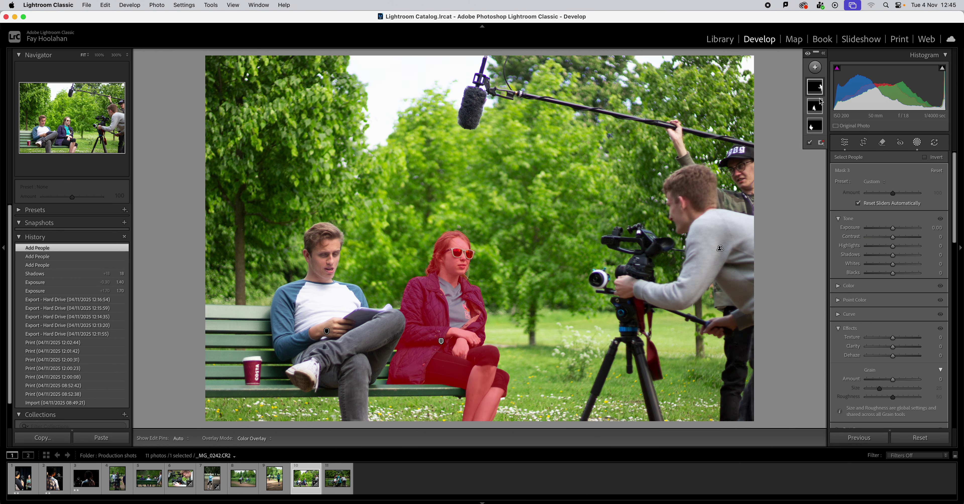
pyautogui.click(824, 54)
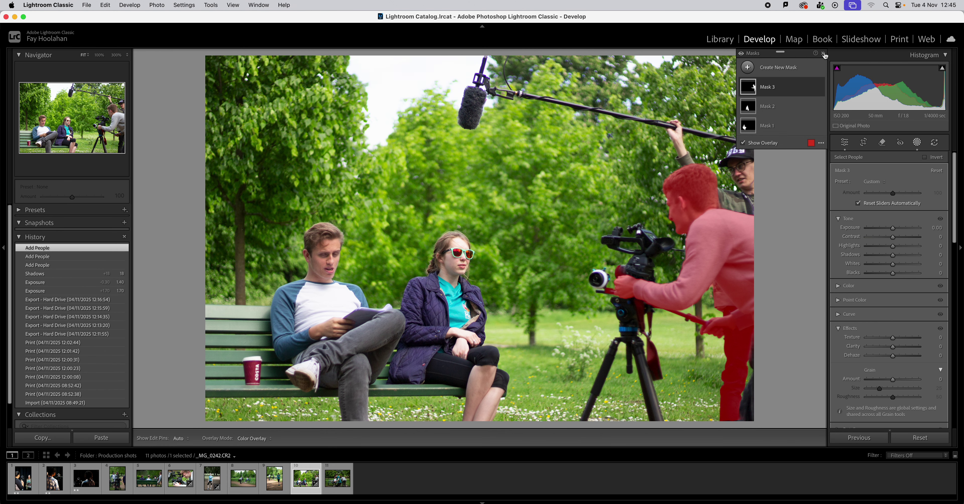
pyautogui.click(767, 127)
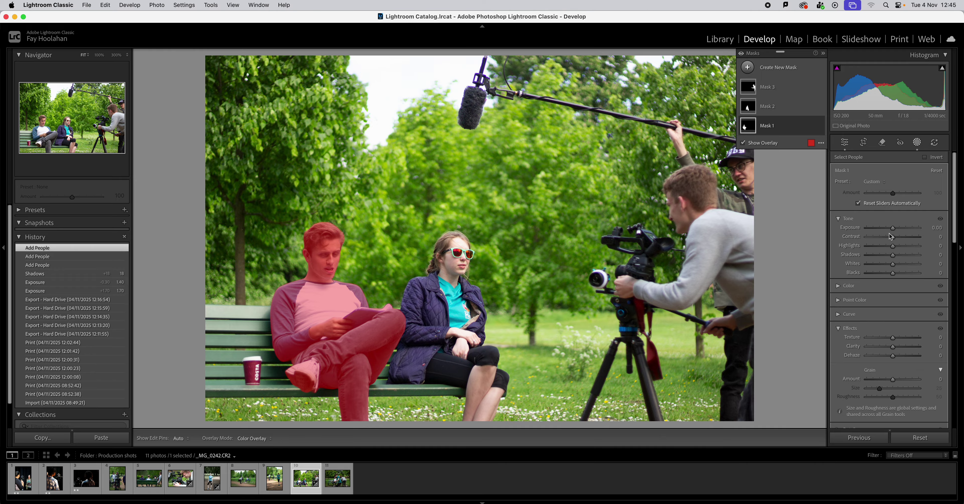
pyautogui.moveTo(894, 231); pyautogui.dragTo(881, 258)
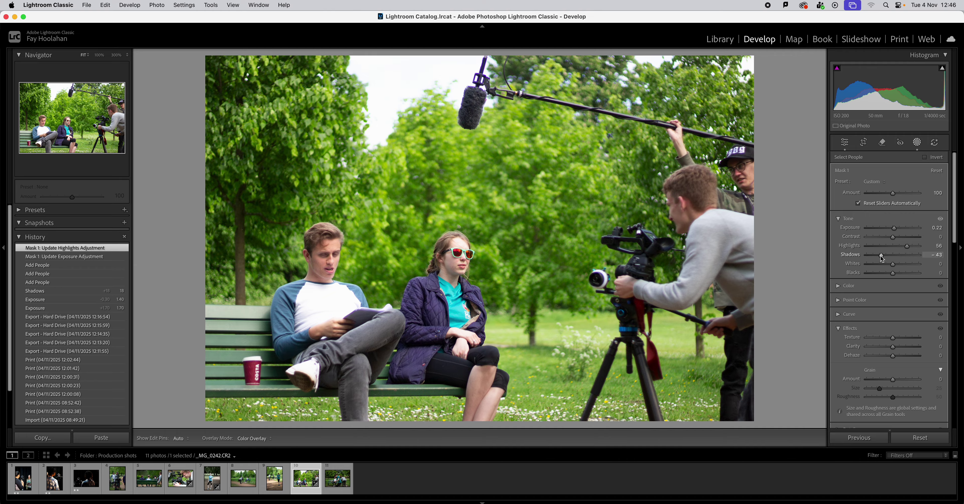
pyautogui.moveTo(882, 259); pyautogui.dragTo(903, 267)
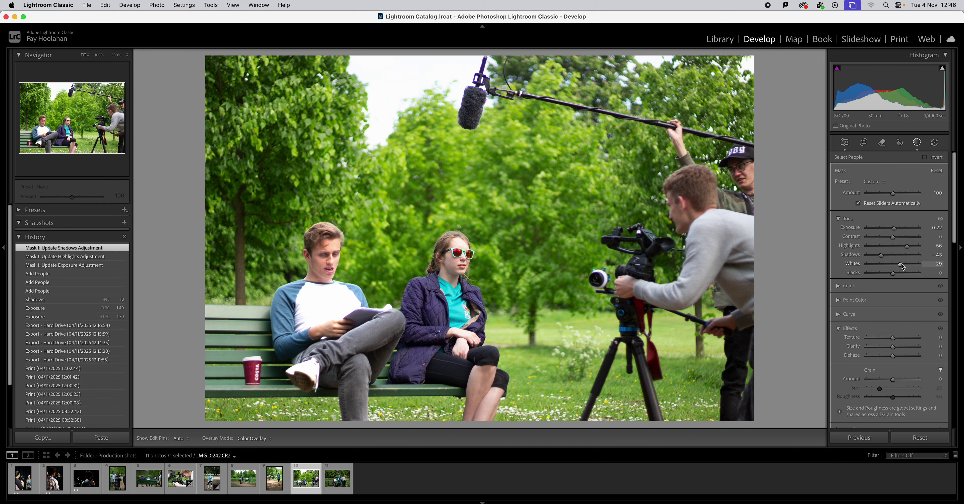
pyautogui.moveTo(903, 266); pyautogui.dragTo(902, 267)
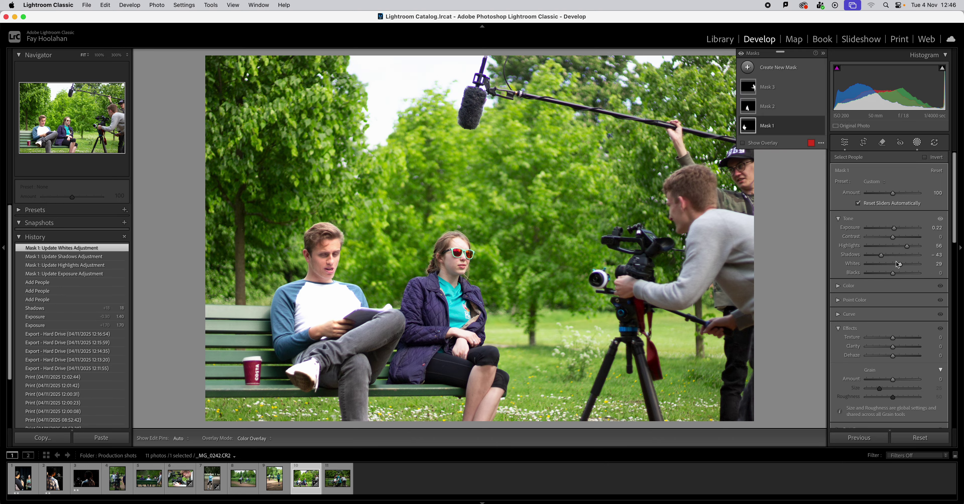
pyautogui.scroll(-2, 887, 291)
pyautogui.scroll(2, 886, 290)
# Sample the man's blue sleeve with Point Color and set Hue Shift to -44, Variance to 44 and Lum. Shift to -13.
pyautogui.click(845, 143)
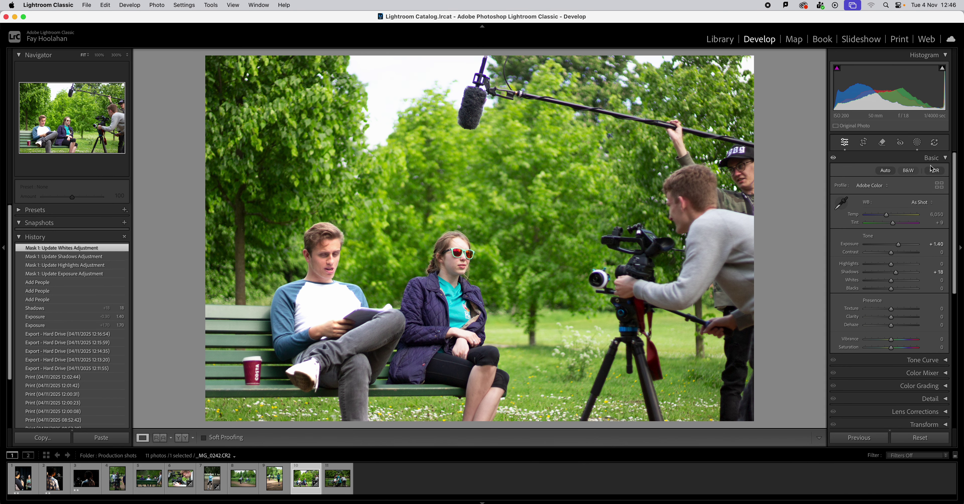
pyautogui.click(946, 158)
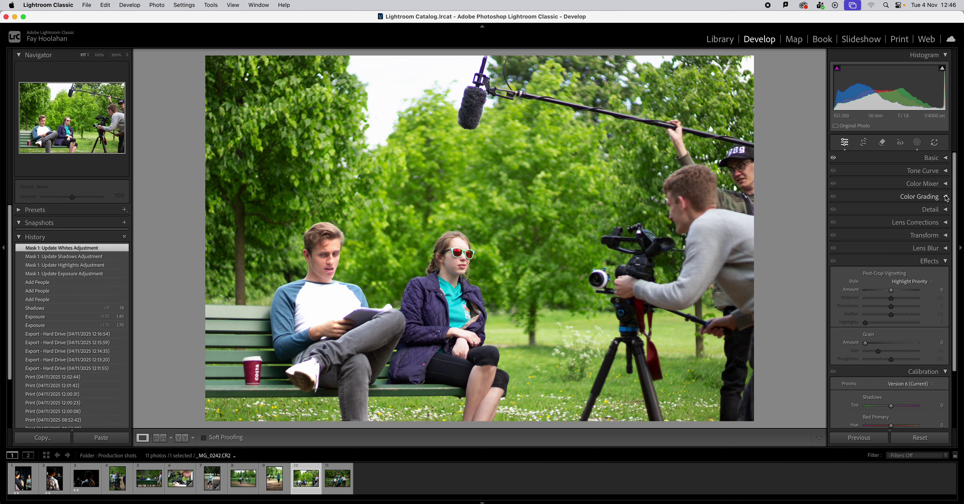
pyautogui.click(945, 184)
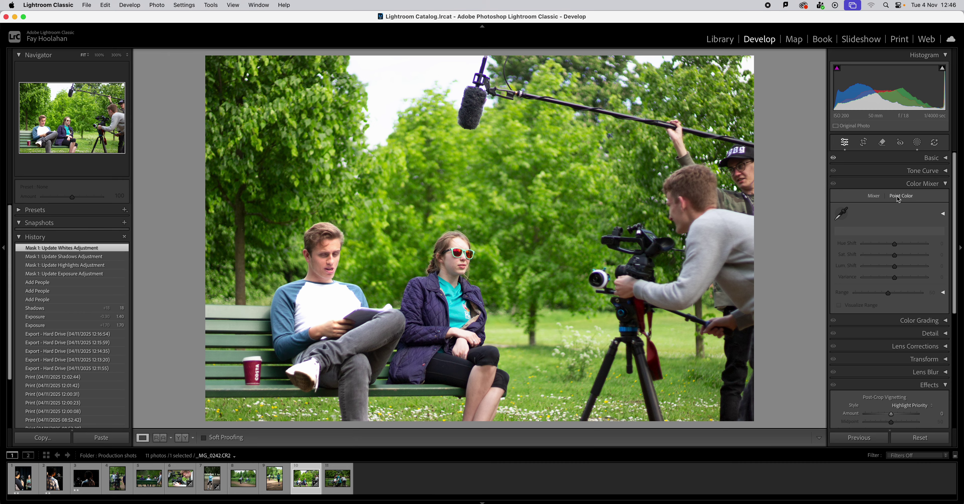
pyautogui.click(842, 214)
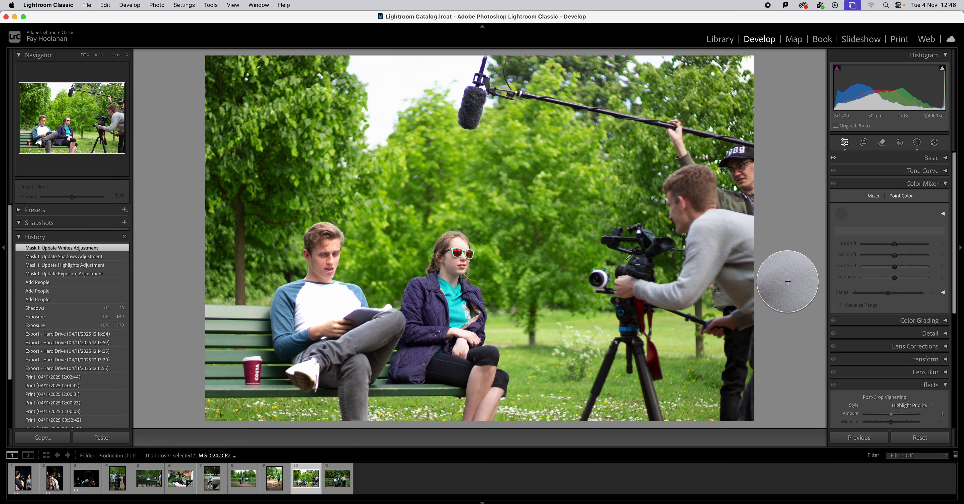
pyautogui.click(282, 301)
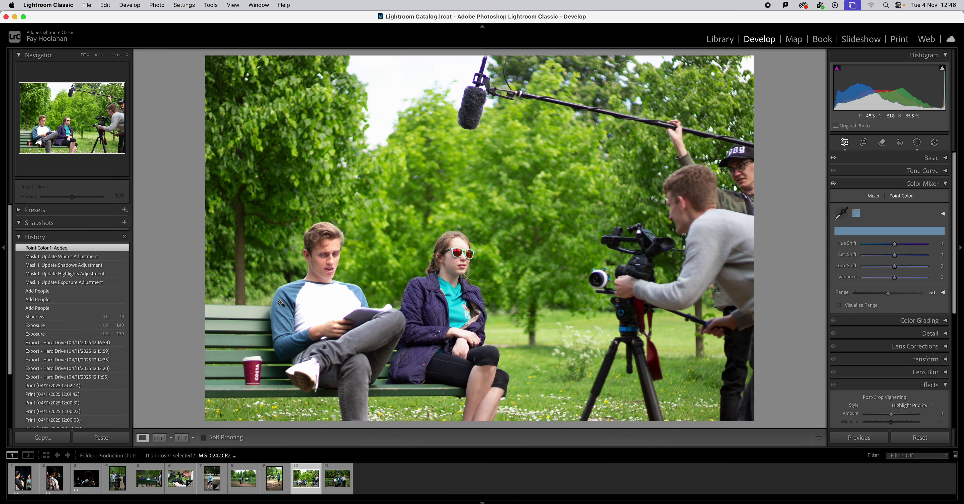
pyautogui.moveTo(893, 244); pyautogui.dragTo(884, 245)
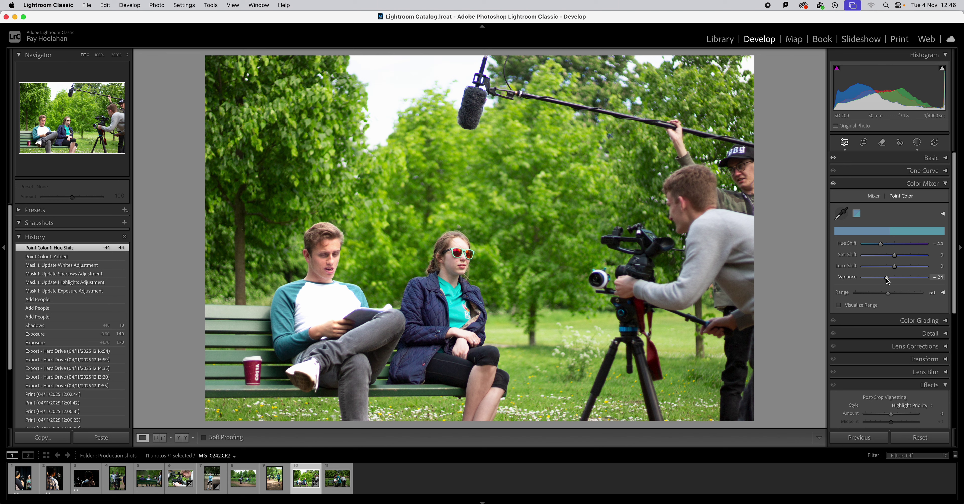
pyautogui.moveTo(892, 281)
pyautogui.mouseDown()
pyautogui.moveTo(909, 279)
pyautogui.moveTo(892, 271)
pyautogui.mouseUp()
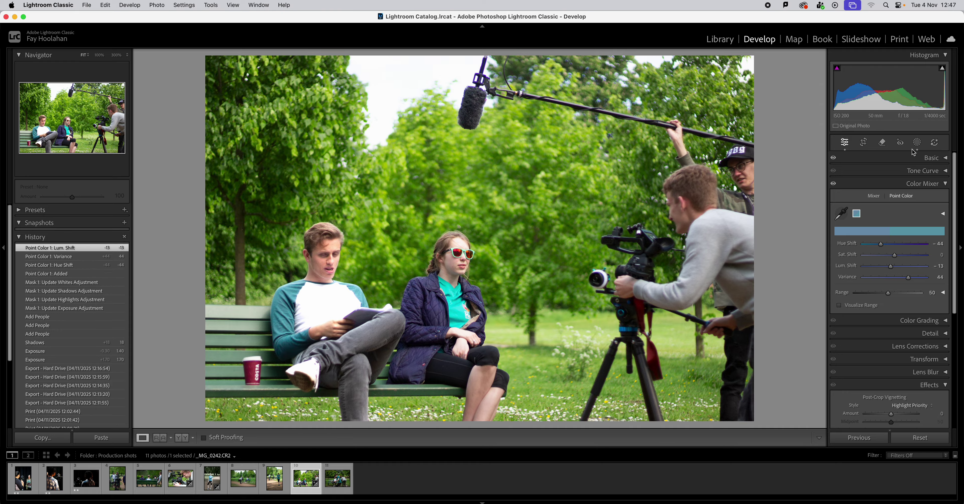
pyautogui.click(916, 142)
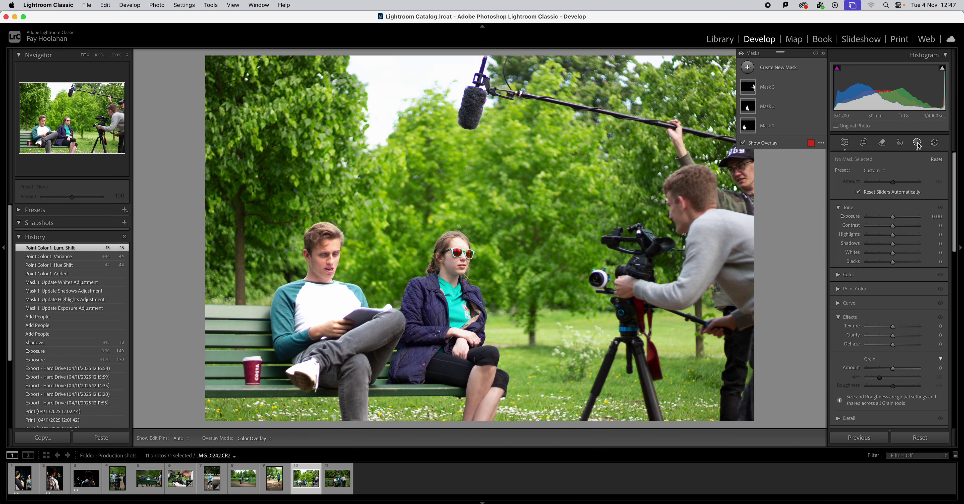
pyautogui.click(774, 108)
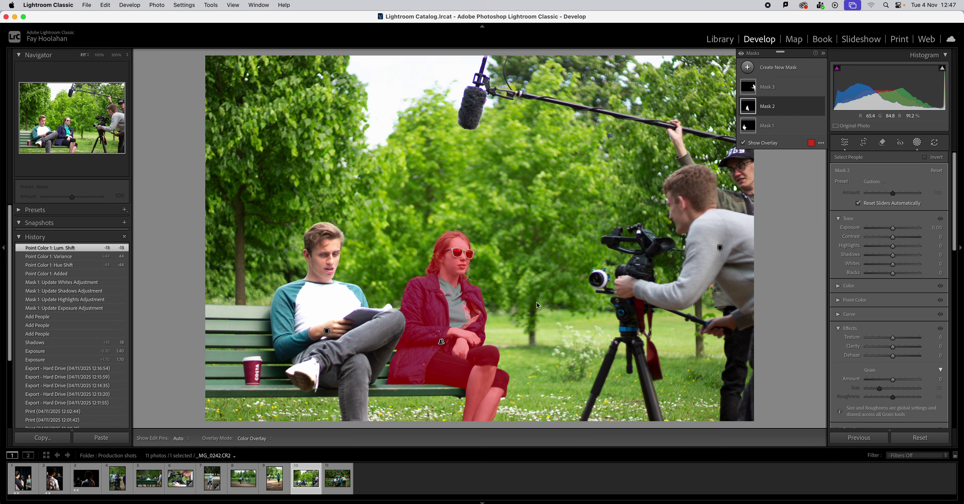
pyautogui.click(844, 143)
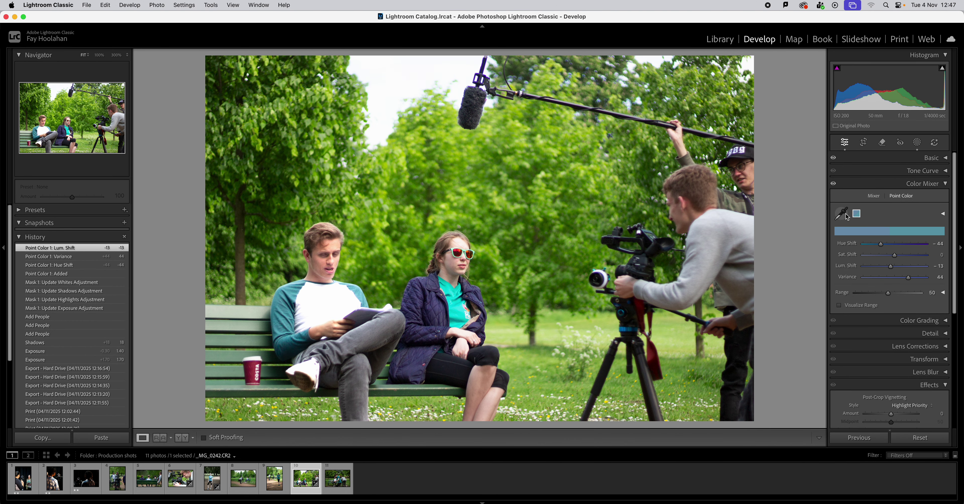
# Sample the woman's turquoise top with Point Color and set Sat. Shift to -53, Lum. Shift to -15 and Variance to -23.
pyautogui.click(844, 216)
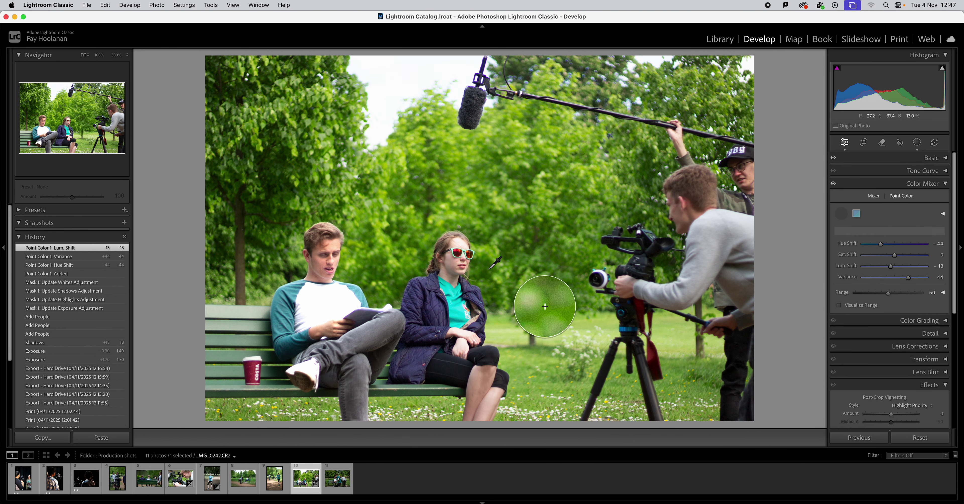
pyautogui.click(457, 312)
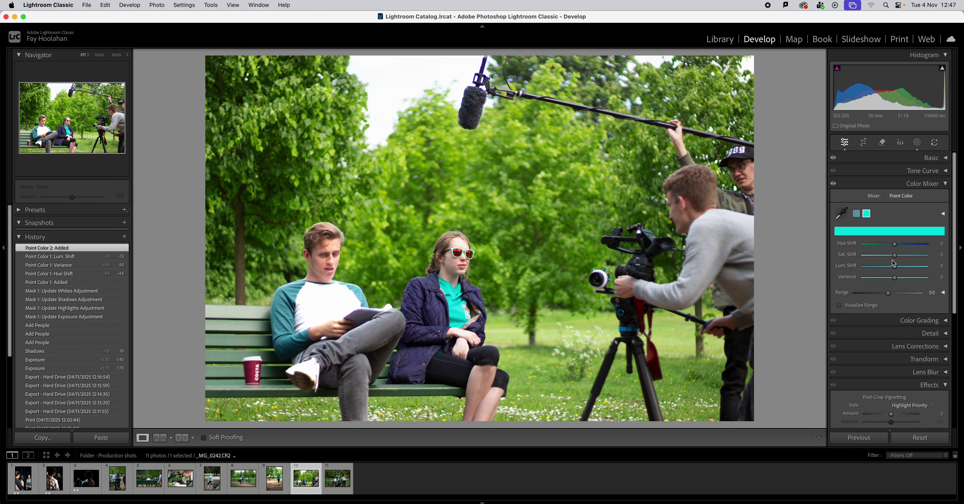
pyautogui.moveTo(896, 259); pyautogui.dragTo(888, 280)
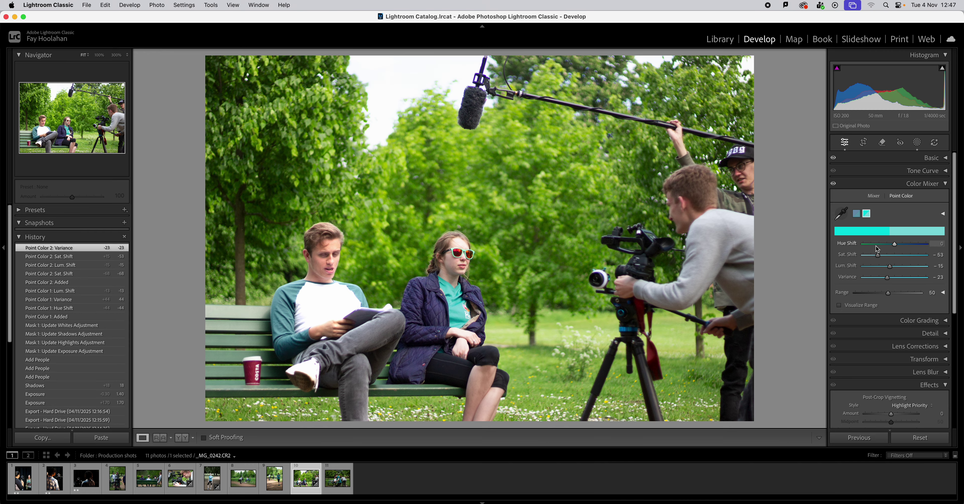
pyautogui.click(944, 184)
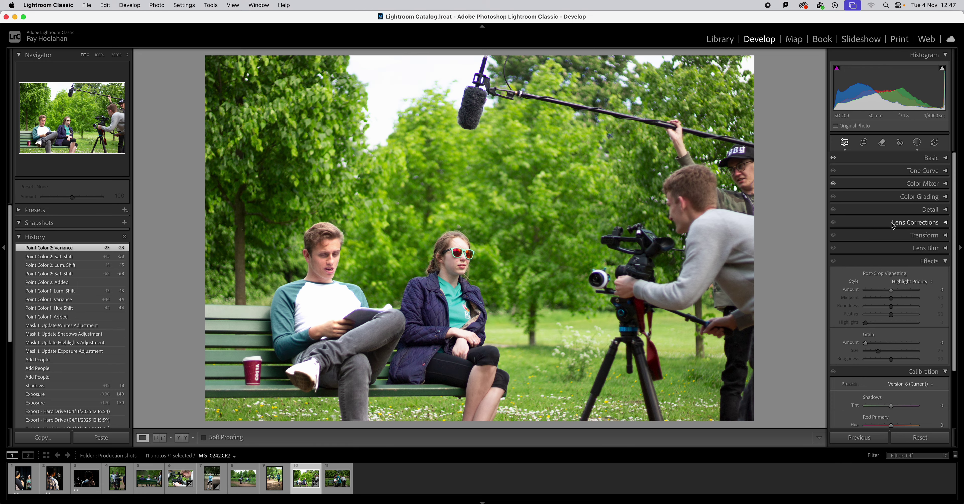
# Create a new mask that selects the background of the photo.
pyautogui.click(916, 143)
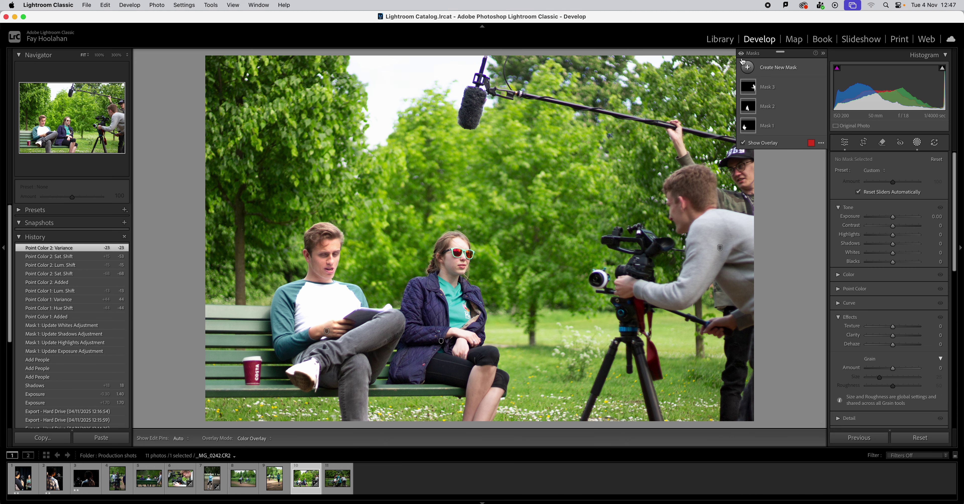
pyautogui.click(772, 69)
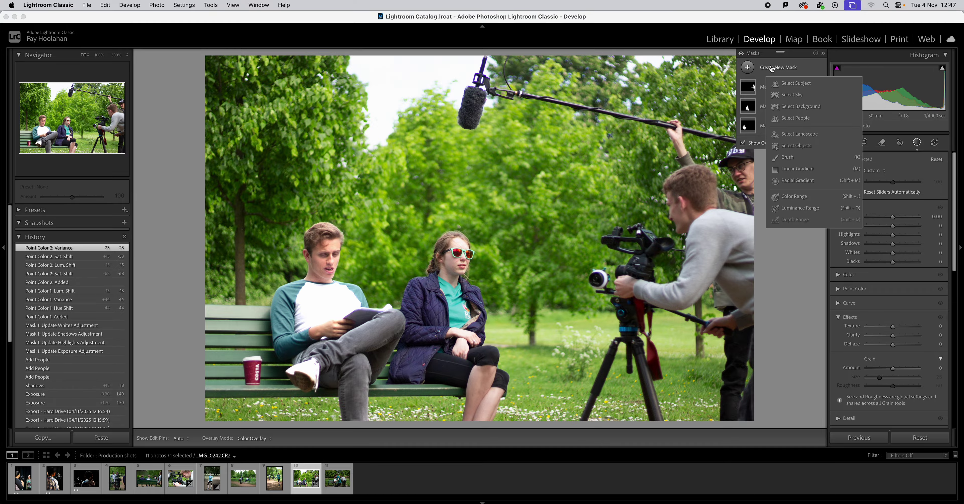
pyautogui.click(801, 112)
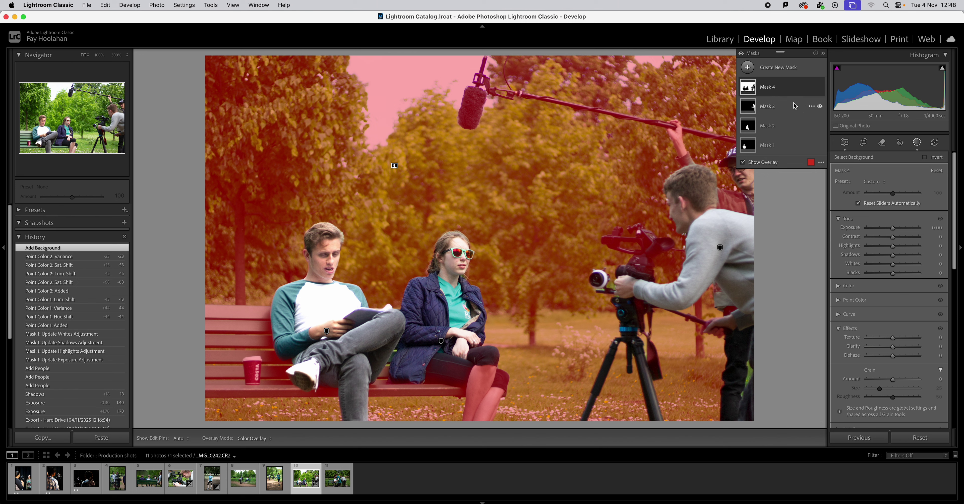
pyautogui.click(811, 88)
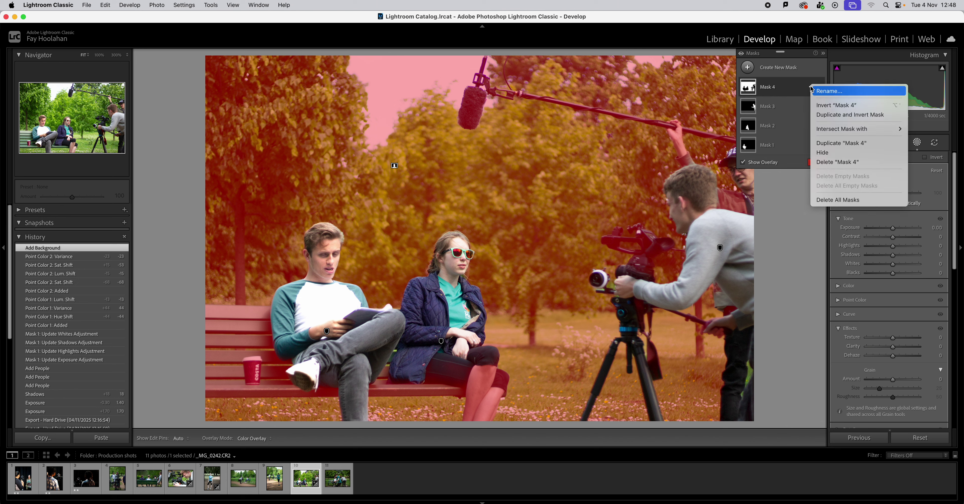
pyautogui.click(809, 90)
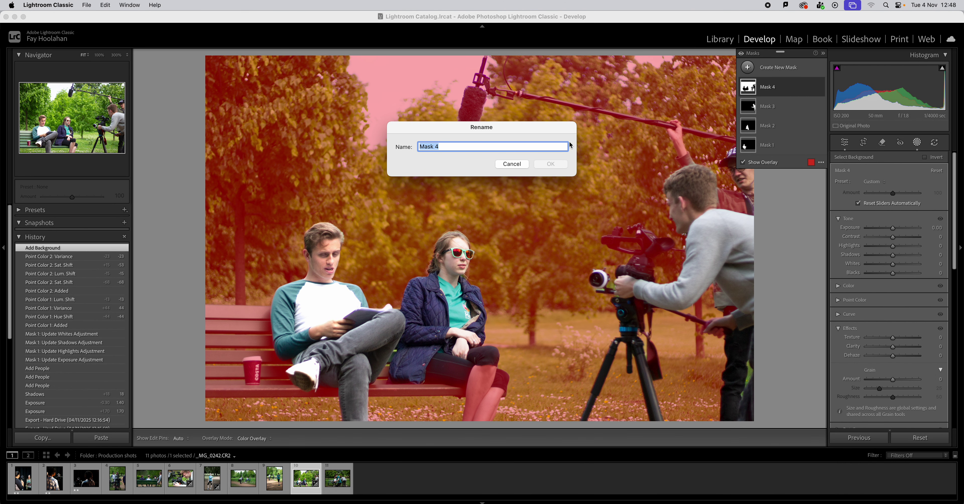
pyautogui.click(511, 164)
pyautogui.click(820, 88)
pyautogui.click(820, 87)
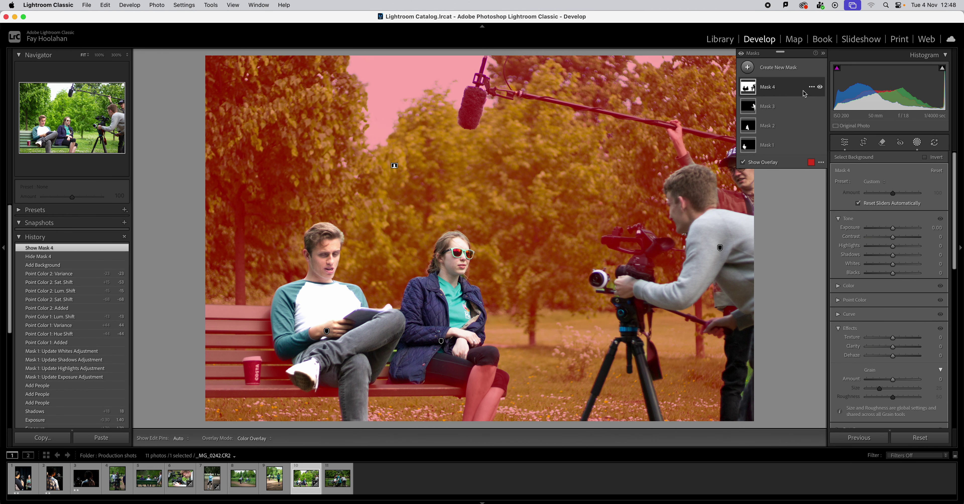
# Subtract the woman's bare legs and knees from the background mask with a brush at Feather 18.
pyautogui.click(782, 92)
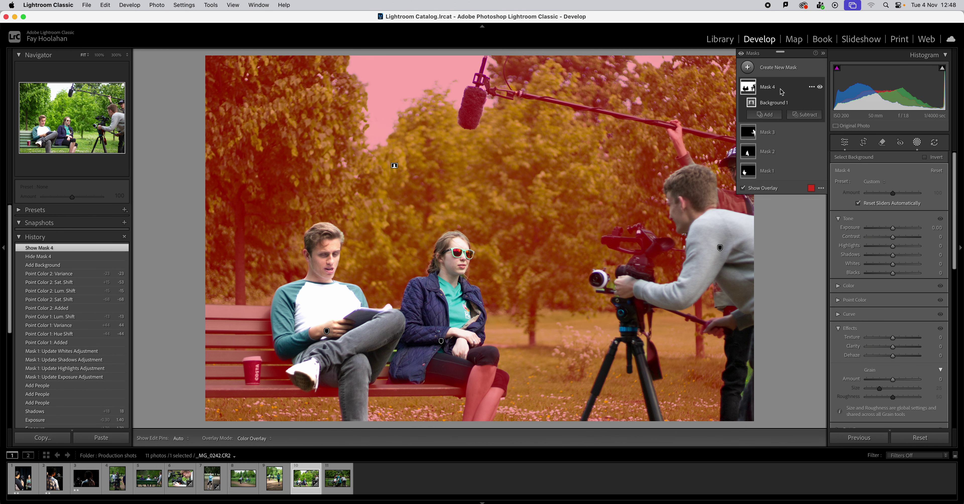
pyautogui.click(803, 115)
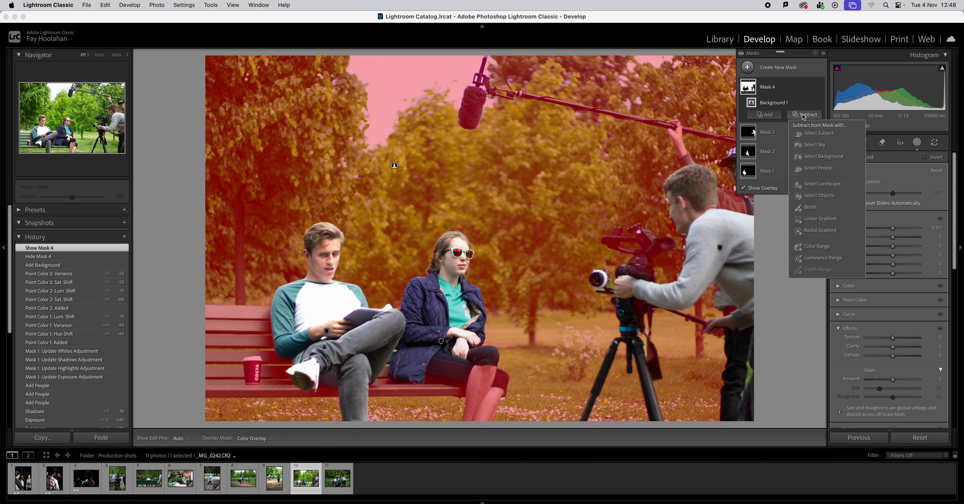
pyautogui.click(805, 207)
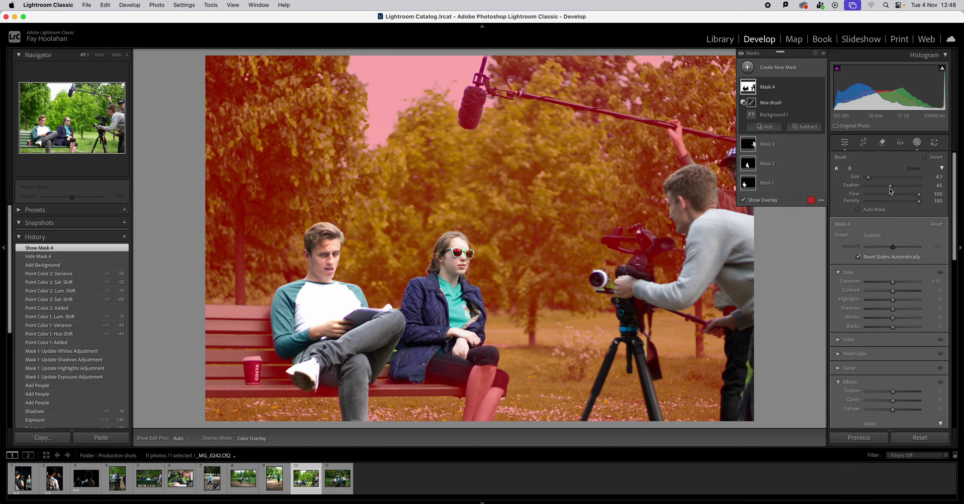
pyautogui.moveTo(891, 187); pyautogui.dragTo(876, 188)
pyautogui.moveTo(480, 374)
pyautogui.mouseDown()
pyautogui.moveTo(468, 415)
pyautogui.moveTo(482, 416)
pyautogui.moveTo(496, 390)
pyautogui.moveTo(485, 395)
pyautogui.moveTo(487, 373)
pyautogui.moveTo(501, 377)
pyautogui.mouseUp()
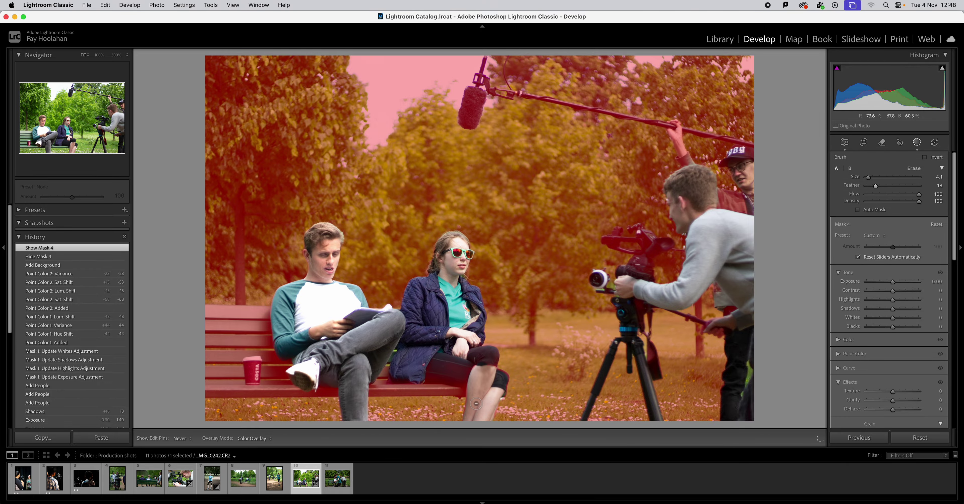
pyautogui.moveTo(484, 361); pyautogui.dragTo(489, 396)
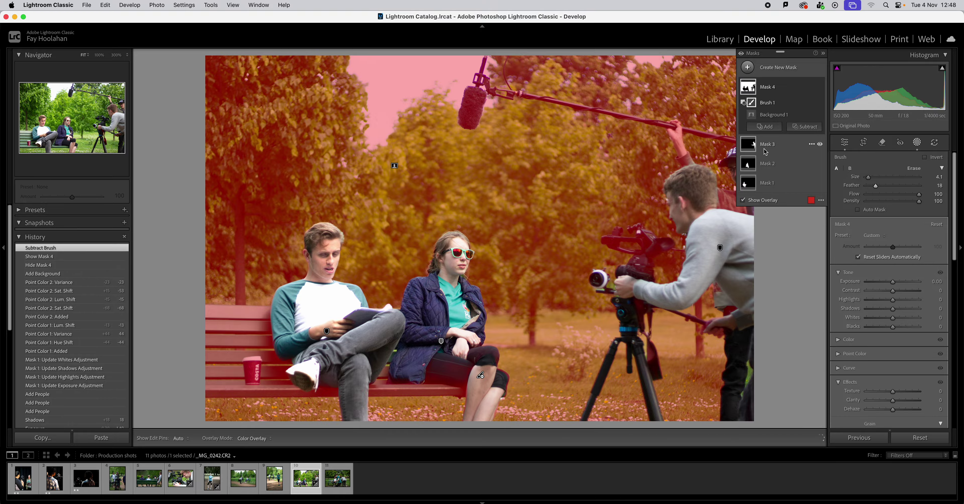
pyautogui.click(779, 88)
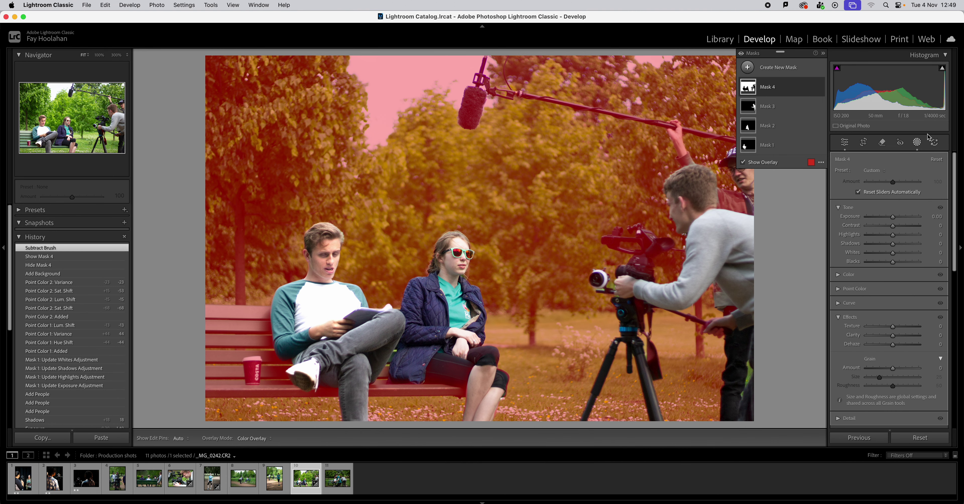
# Set the photo's global Saturation to -41, Dehaze to -8, Highlights to +32 and Shadows to -93, and compare before and after side by side.
pyautogui.click(849, 144)
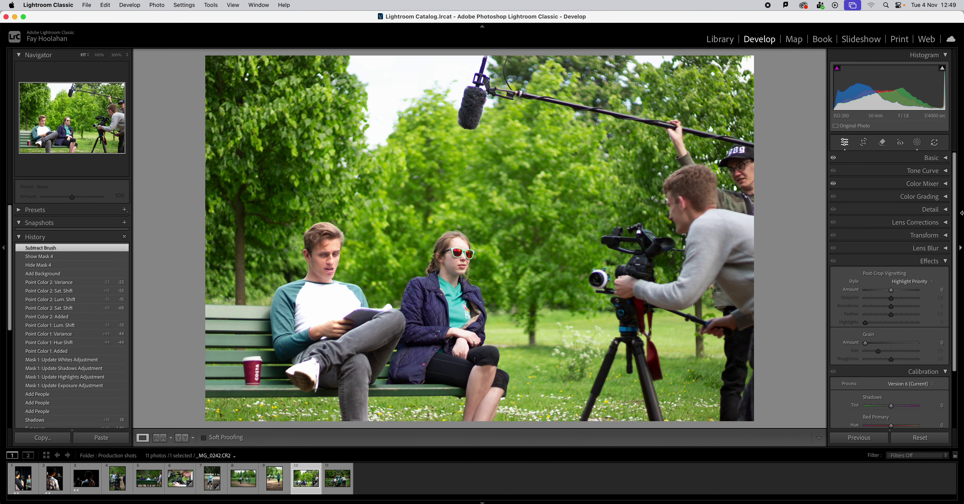
pyautogui.click(928, 160)
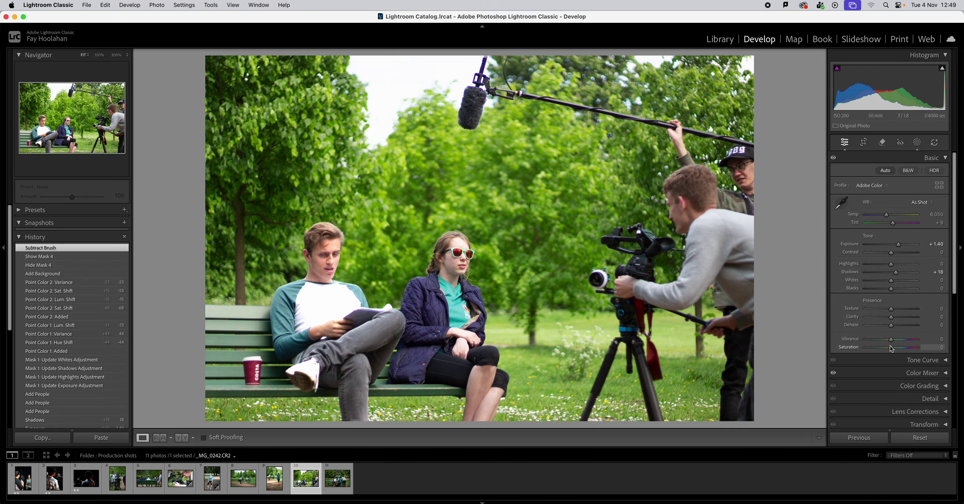
pyautogui.moveTo(892, 351); pyautogui.dragTo(879, 351)
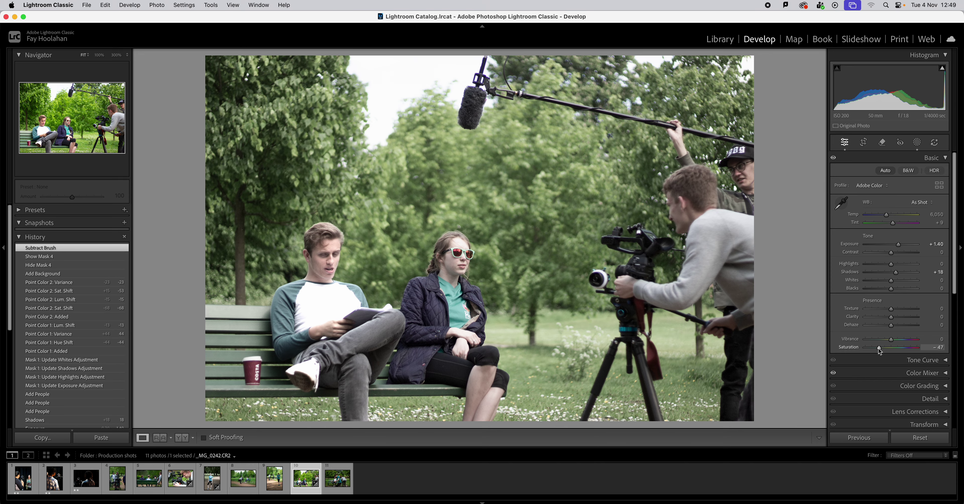
pyautogui.moveTo(880, 351); pyautogui.dragTo(889, 324)
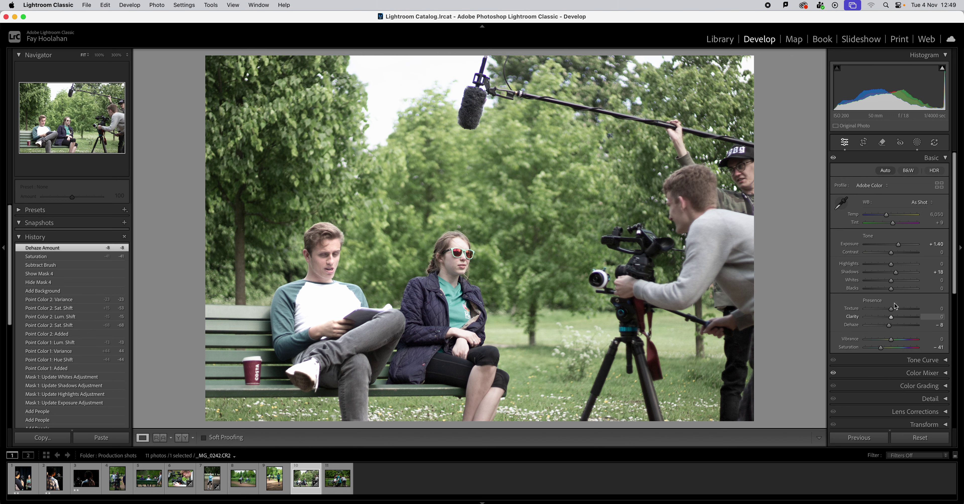
pyautogui.moveTo(891, 266); pyautogui.dragTo(867, 276)
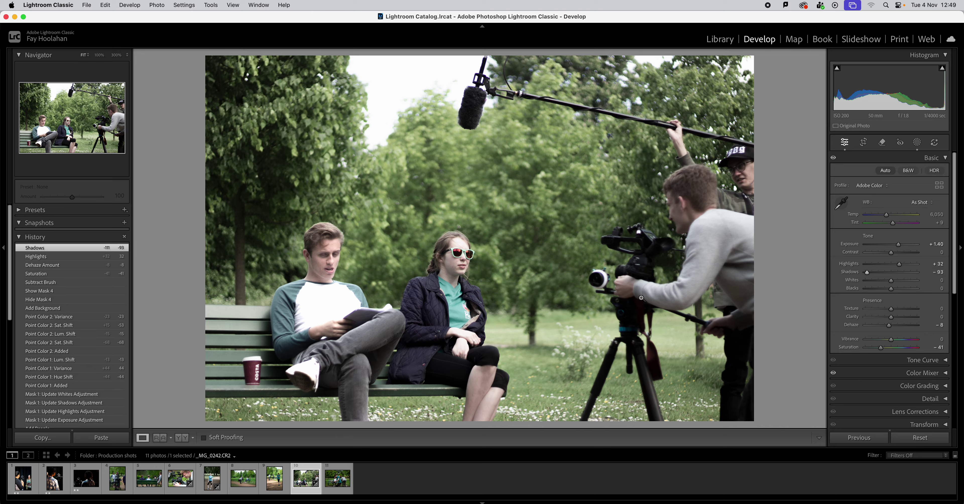
pyautogui.click(182, 438)
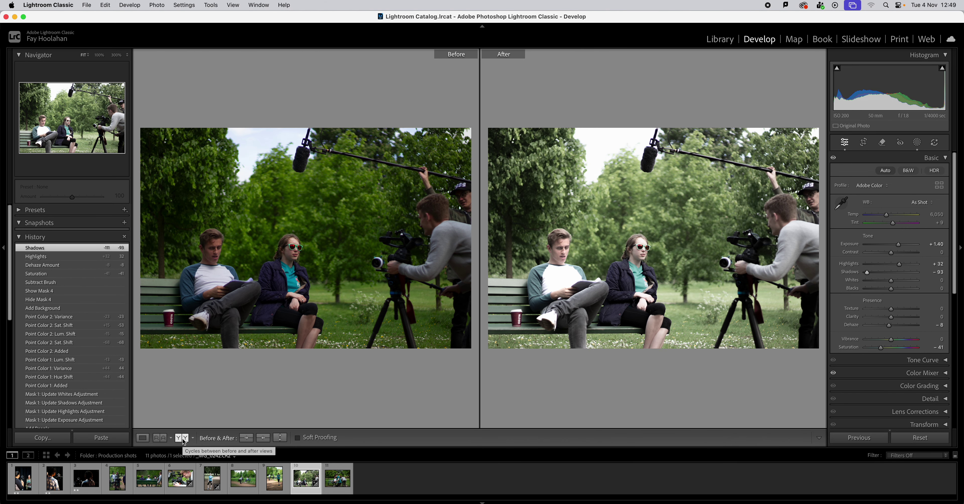